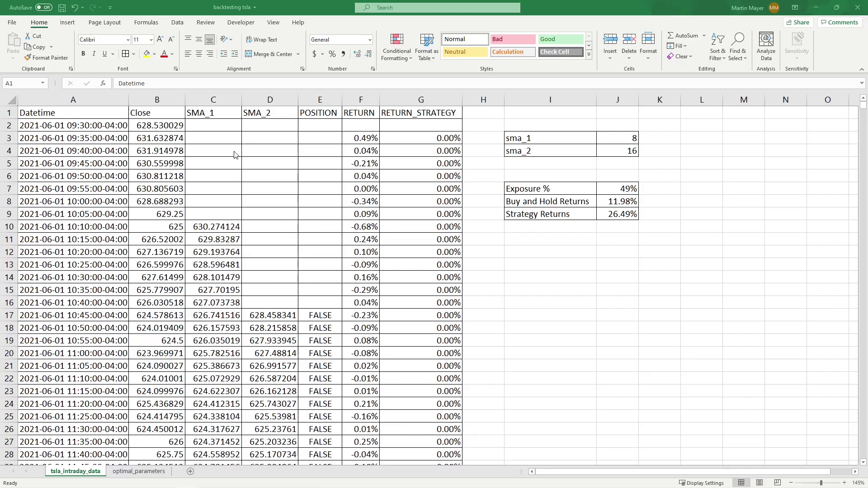
Inspect the SMA_1 and SMA_2 column cells, then return to the Close header
click(208, 112)
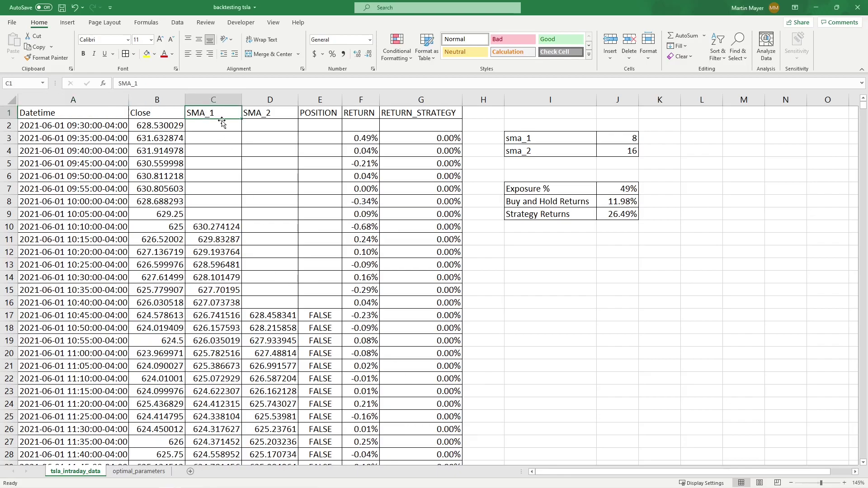
key(Down)
key(Down)
key(Down)
key(Down)
key(Down)
key(Down)
key(Right)
key(Up)
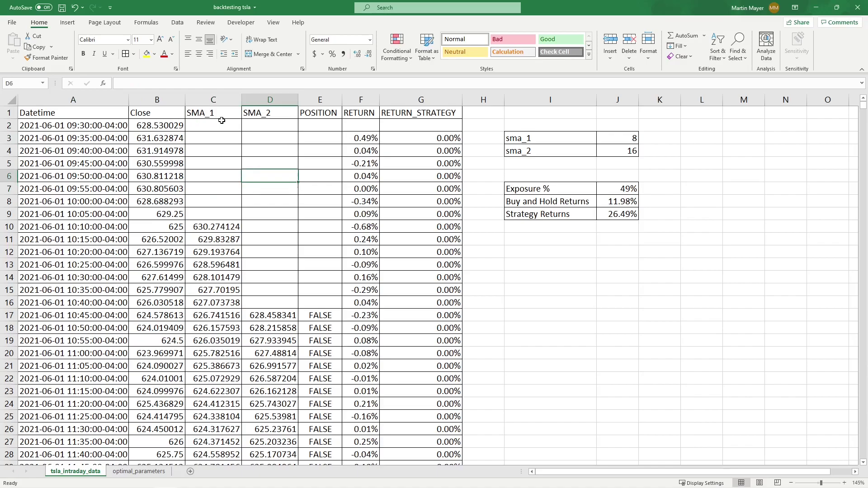
key(Left)
key(Left)
key(Up)
key(Up)
key(Up)
key(Up)
key(Up)
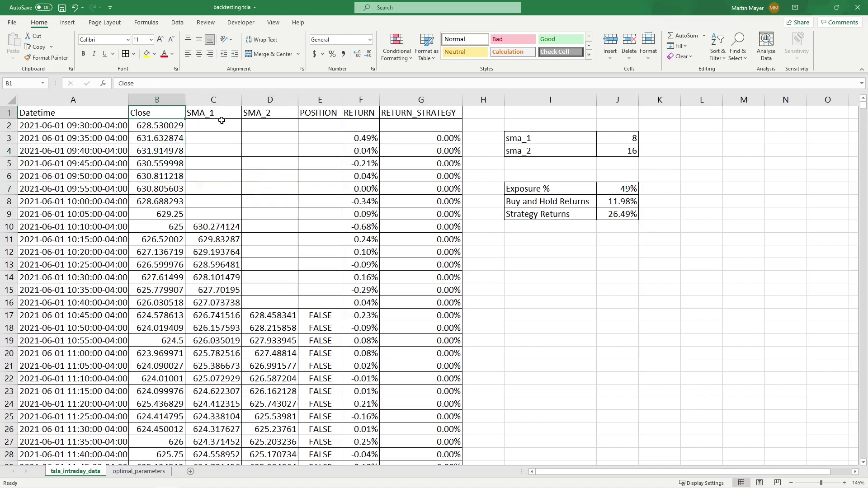
Move to the POSITION column and select it down to row 17
key(Down)
key(Down)
key(Right)
key(Down)
key(Right)
key(Right)
key(Up)
key(Up)
key(Up)
key(shift+Down)
key(shift+Down)
key(shift+Down)
key(shift+Down)
key(shift+Down)
key(shift+Down)
key(shift+Down)
key(shift+Down)
key(shift+Down)
key(shift+Down)
key(shift+Down)
key(shift+Down)
key(shift+Down)
key(shift+Down)
key(shift+Down)
key(shift+Down)
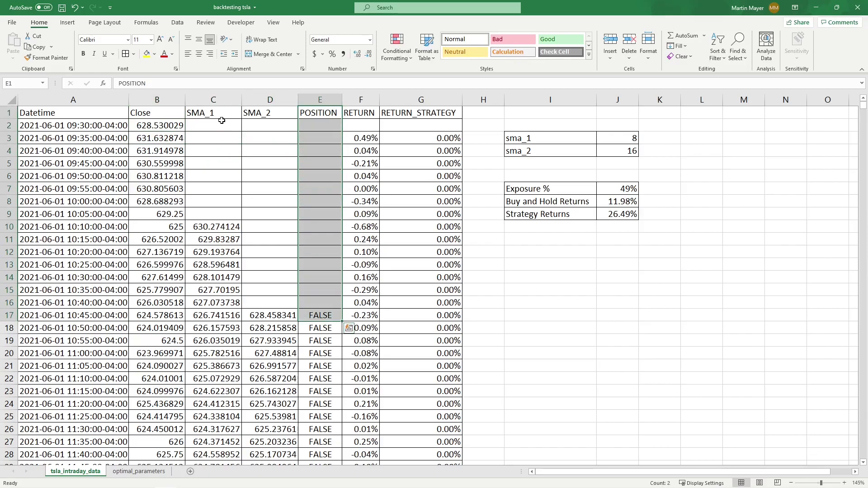
key(Down)
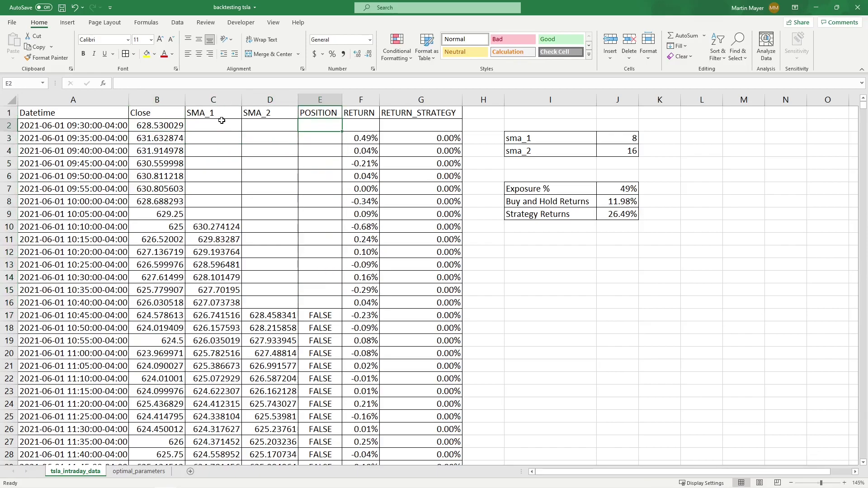
Review the row 17 formulas for POSITION crossover, long and short SMA, log return and return
click(326, 316)
click(270, 317)
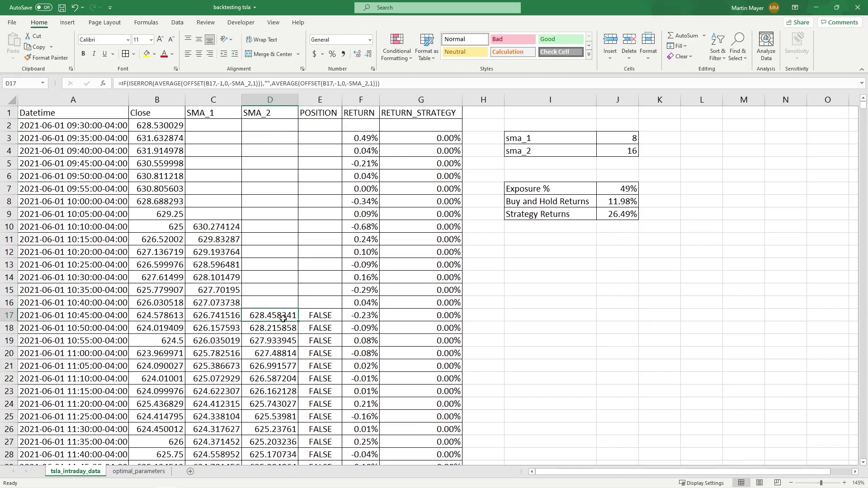
click(219, 316)
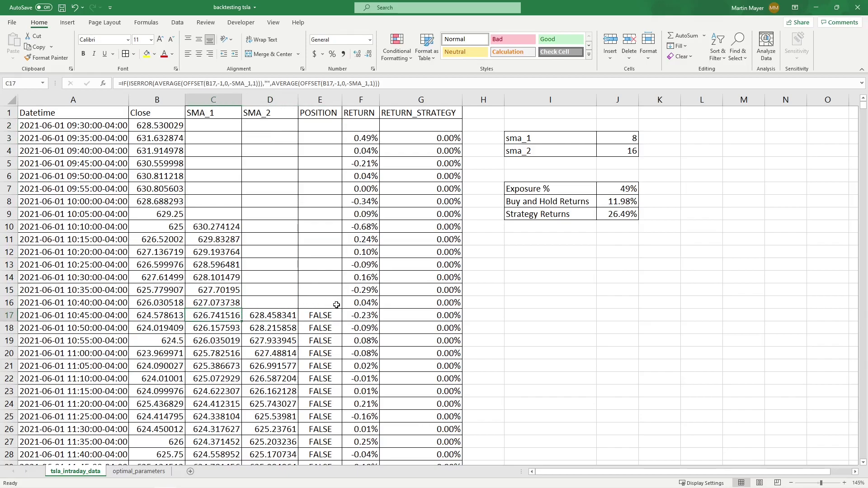
click(321, 317)
click(367, 140)
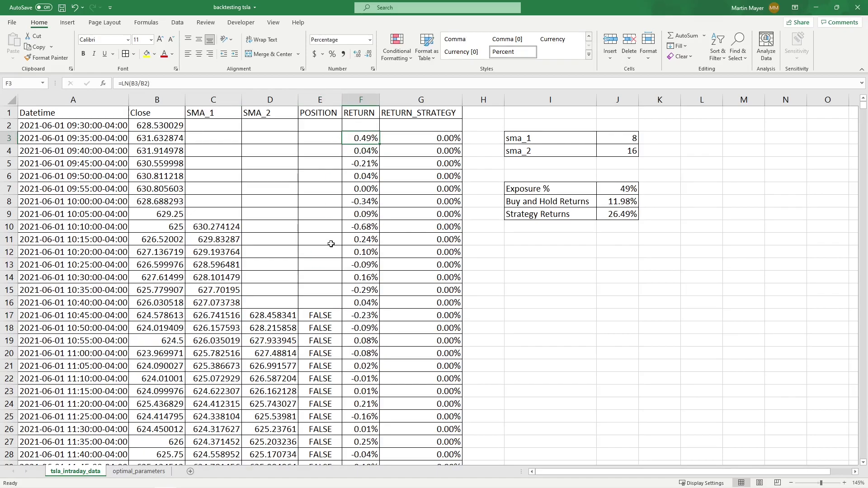
drag(318, 114, 325, 393)
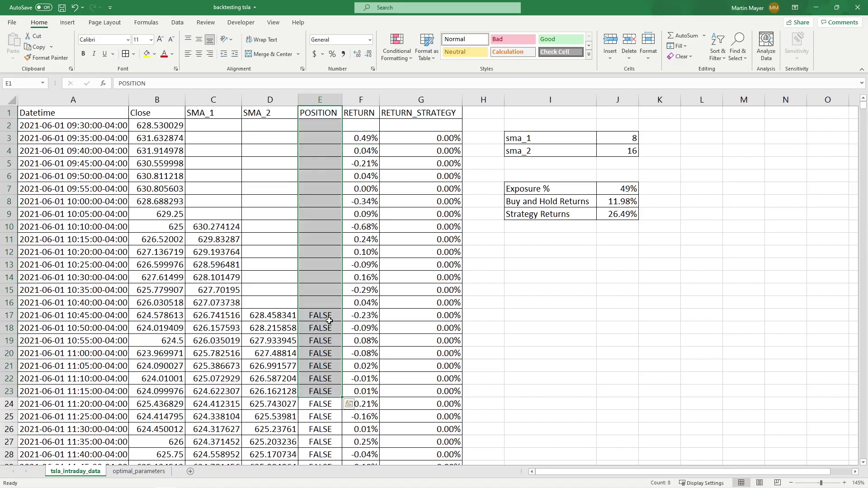
click(365, 317)
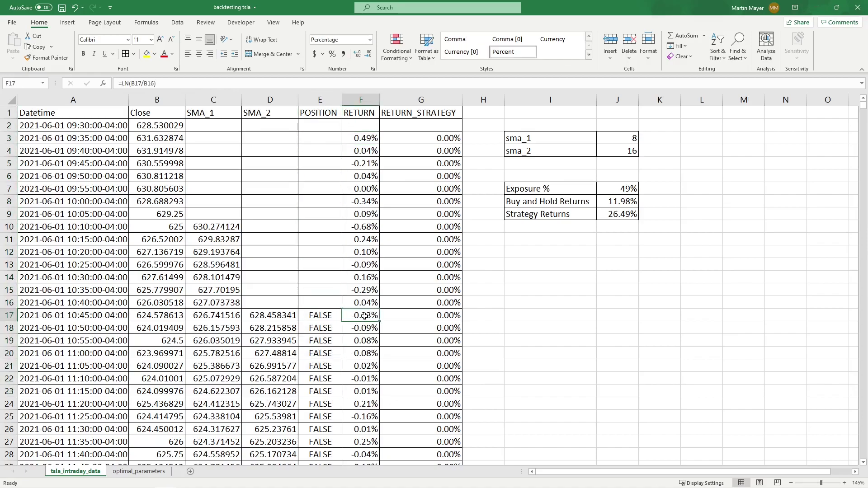
Set sma_1 to 10 and check that Strategy Returns reads 21.62%
click(615, 136)
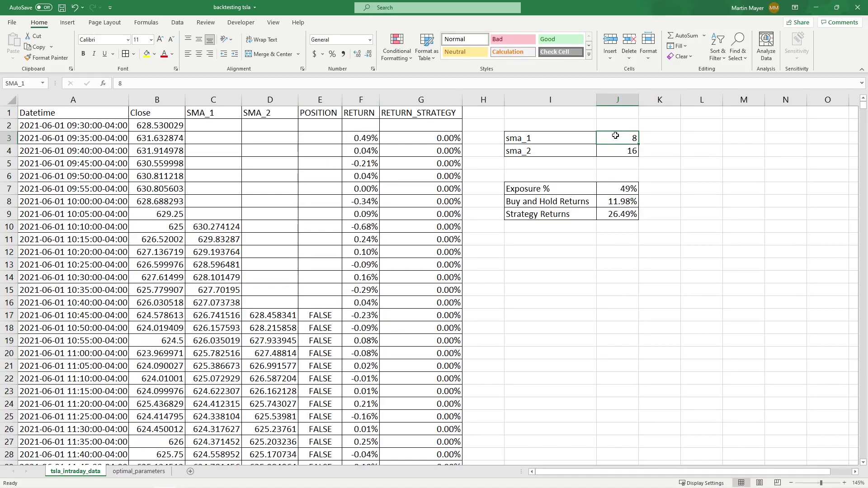
text(10)
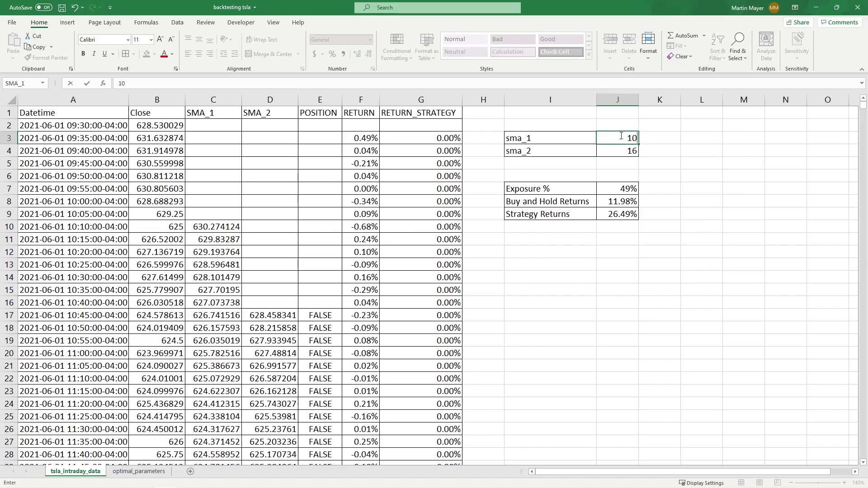
key(Return)
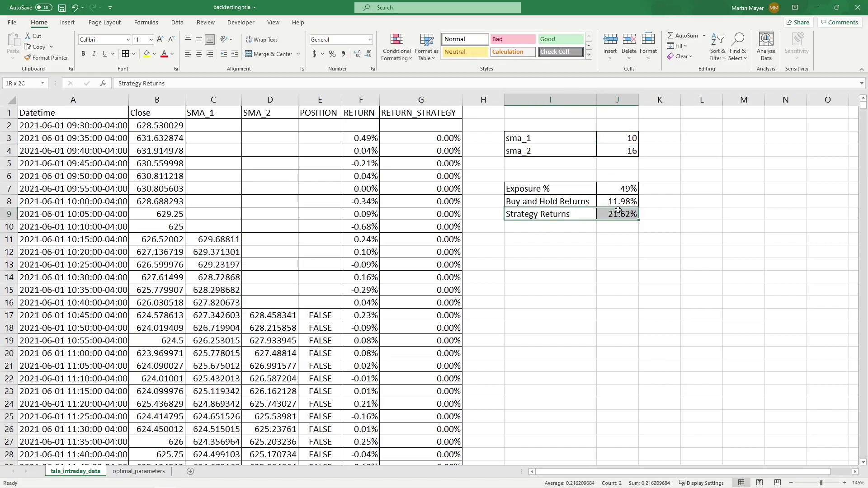
click(619, 213)
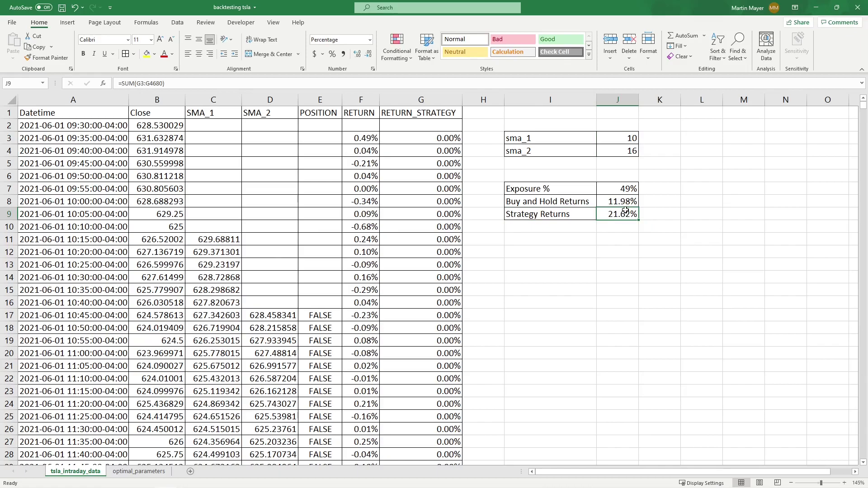
Restore sma_1 to 8, bringing Strategy Returns back to 26.49%
click(632, 140)
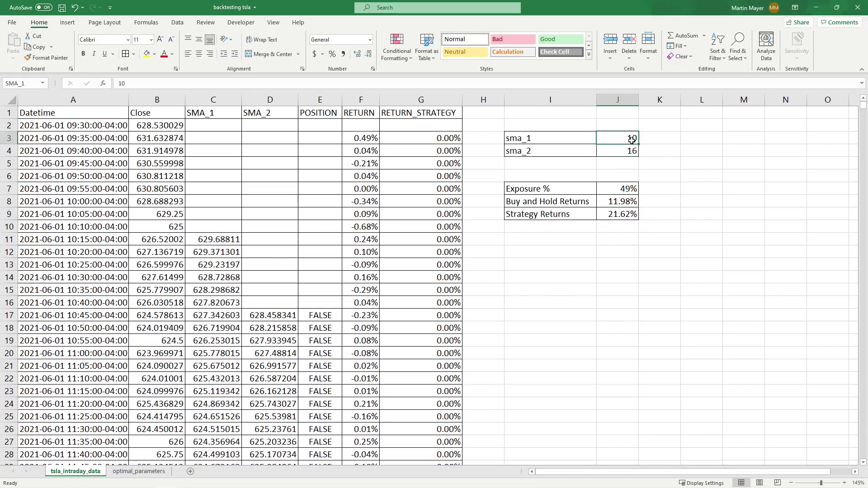
text(8)
key(Return)
click(567, 216)
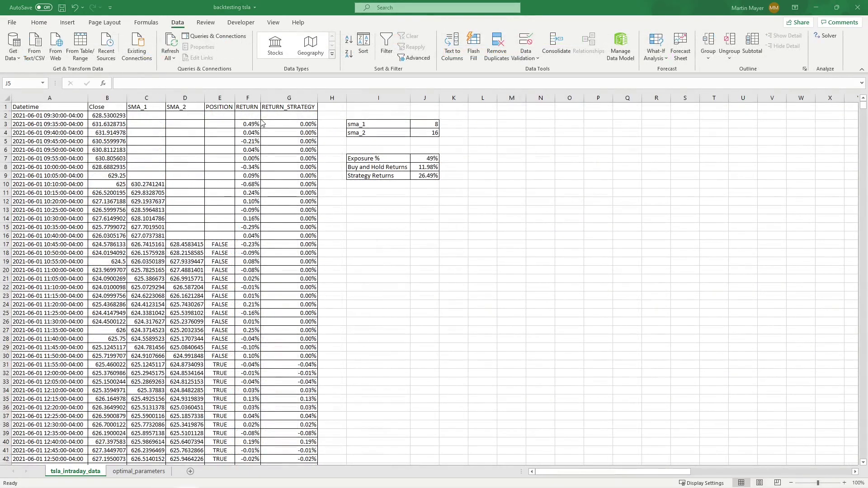
Open the optimal_parameters sheet and select its long-SMA row and block of return values
click(151, 472)
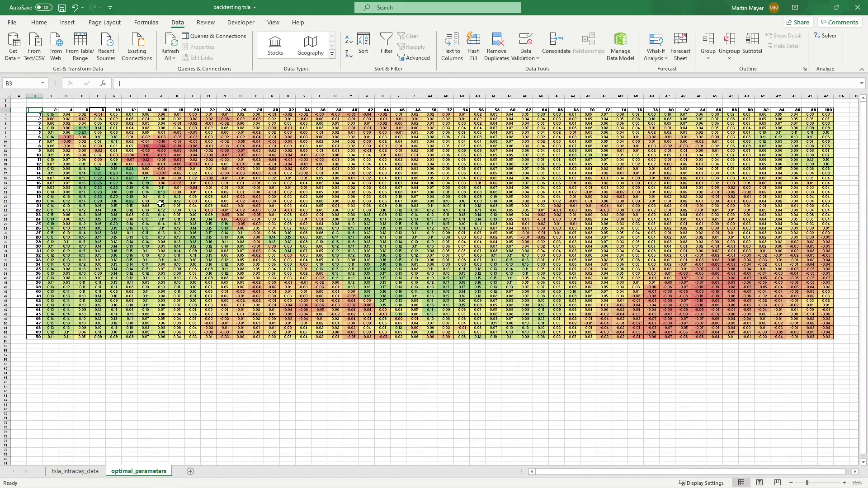
key(ctrl+shift+Down)
key(Right)
key(ctrl+shift+Right)
key(Down)
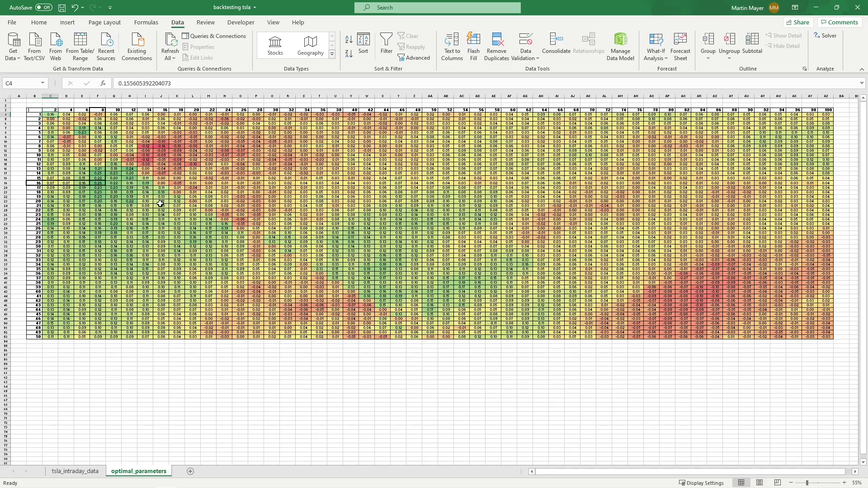
key(ctrl+shift+End)
key(shift+BackSpace)
Step down the SMA 8 results column to the 8/16 pair's 0.2649 return
key(Down)
key(Down)
key(Down)
key(Right)
key(Right)
key(Right)
key(Up)
key(Up)
key(Up)
key(Up)
key(shift+Down)
key(shift+Down)
key(shift+Down)
key(shift+Down)
key(shift+Down)
key(shift+Down)
key(shift+Down)
key(shift+Down)
key(shift+Down)
key(shift+Down)
key(shift+Down)
key(shift+Down)
key(shift+Down)
key(shift+Down)
key(shift+Down)
key(shift+Down)
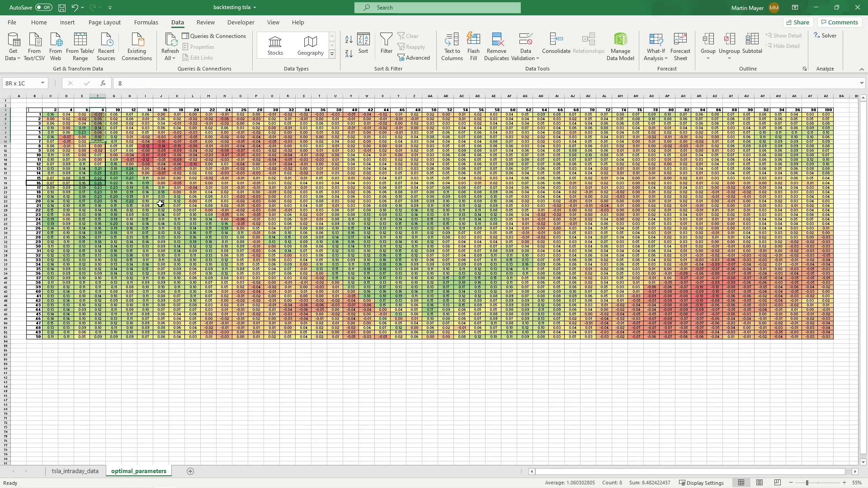
key(Down)
key(Down)
key(Down)
key(Down)
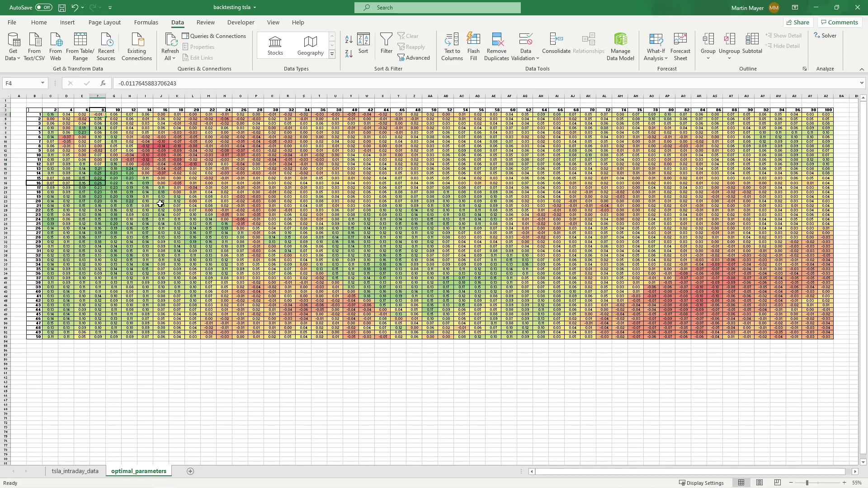
key(Down)
key(Down)
key(Down)
key(Down)
key(Down)
key(Down)
key(Down)
key(Down)
key(Down)
key(Down)
key(Down)
key(Down)
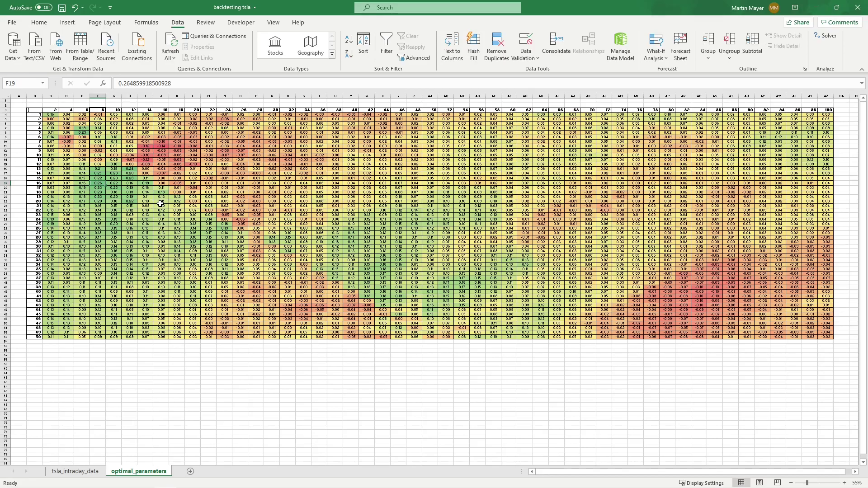
On tsla_intraday_data, fill row 13 (J13:AC13) with short-SMA headers 1 to 20
key(ctrl+Page_Up)
key(Down)
key(Down)
key(Down)
key(Down)
key(Down)
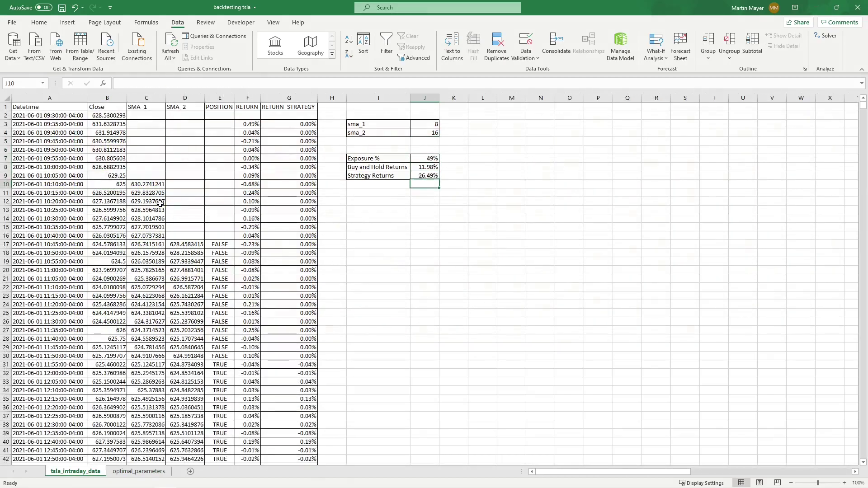
key(Down)
key(Down)
key(Down)
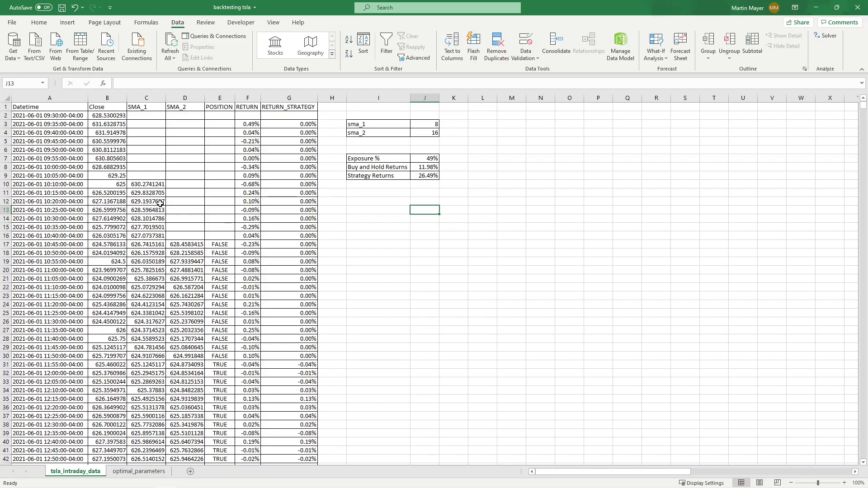
text(1)
key(Tab)
text(2)
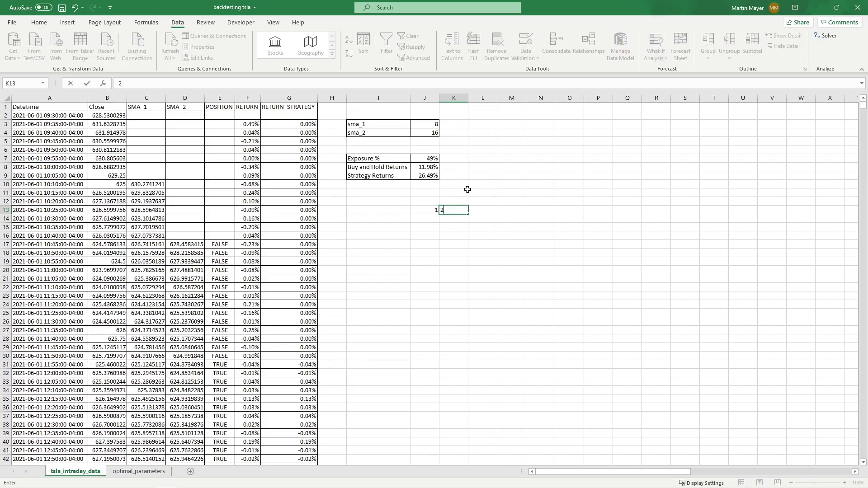
drag(424, 210, 789, 210)
click(205, 219)
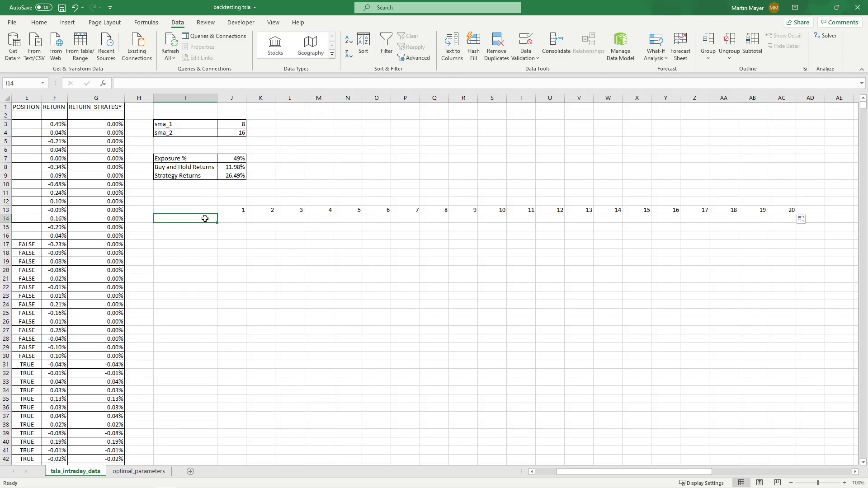
Enter 2 and 4 in I14:I15 and extend the series down to 60 at I43
text(2)
key(Return)
text(4)
key(Return)
drag(205, 218, 197, 143)
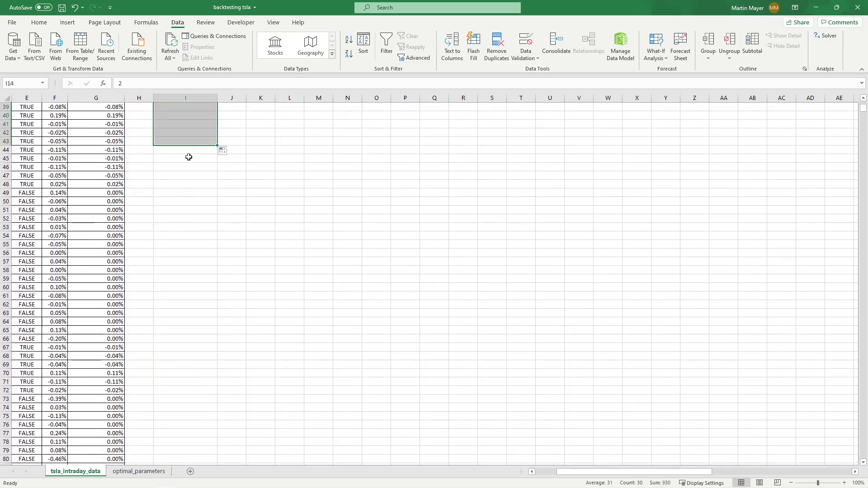
click(196, 135)
Check the extent of both header series from corner cell I13
scroll(195, 138, up, 11)
click(198, 177)
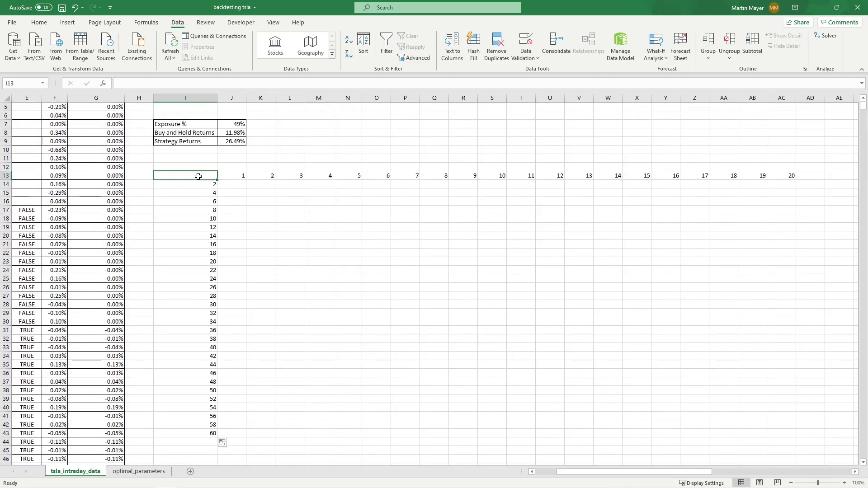
key(ctrl+shift+Right)
key(ctrl+shift+Right)
key(Down)
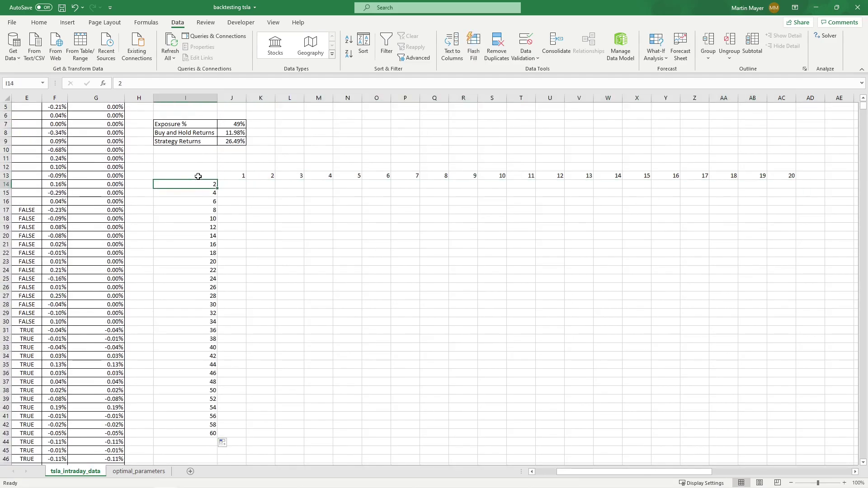
key(ctrl+shift+Down)
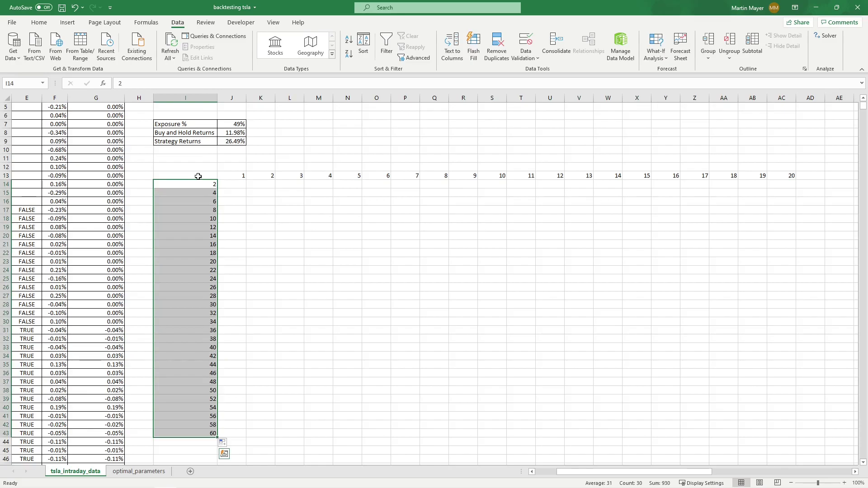
click(198, 176)
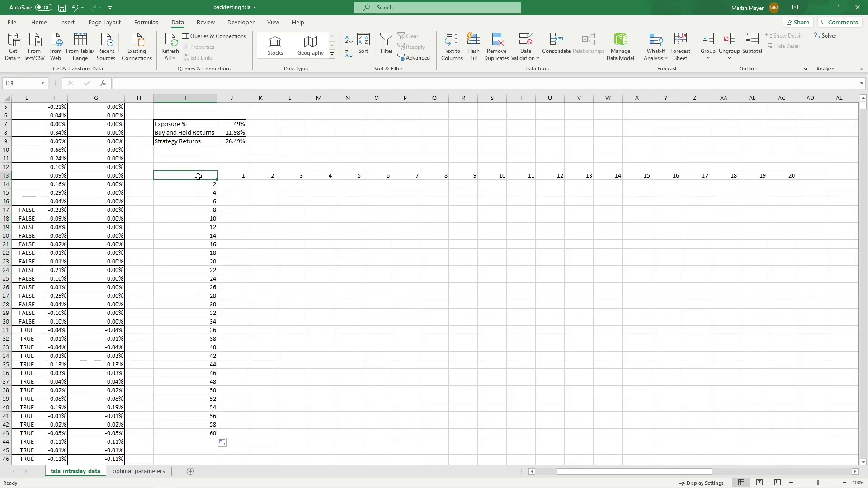
Look over the header value 1 and the empty results grid beneath it
key(Right)
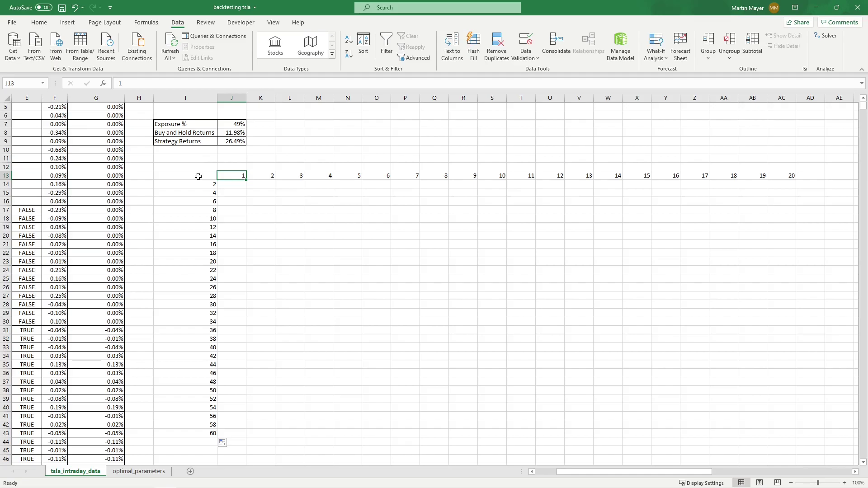
key(shift+Left)
key(Down)
key(Up)
Set sma_1 to 1 in J3 and sma_2 to 2 in J4
key(Left)
key(Up)
key(Up)
key(Up)
key(Right)
key(Up)
scroll(198, 176, up, 2)
click(237, 123)
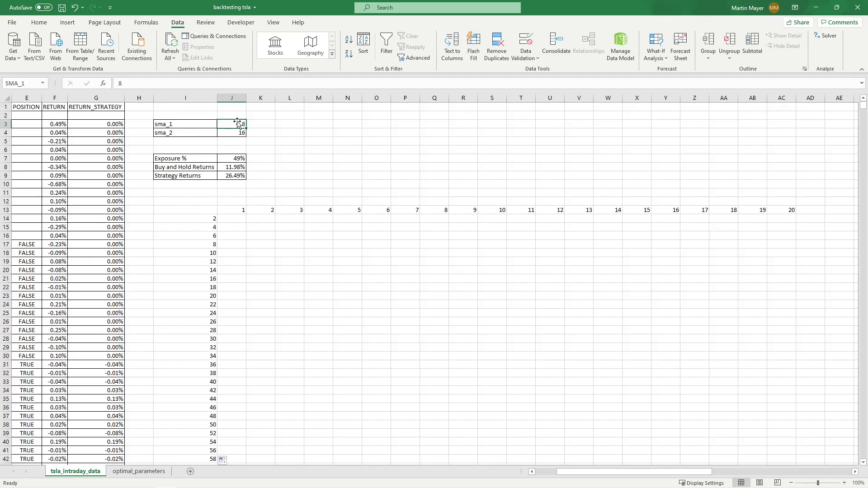
text(1)
key(Return)
text(2)
key(Return)
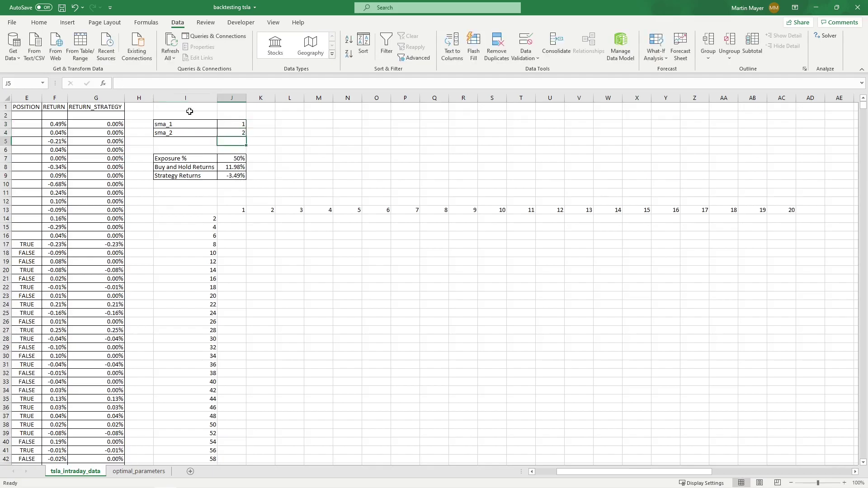
Move J9's =SUM(G3:G4680) into I13 and make J9 reference =I13
click(231, 175)
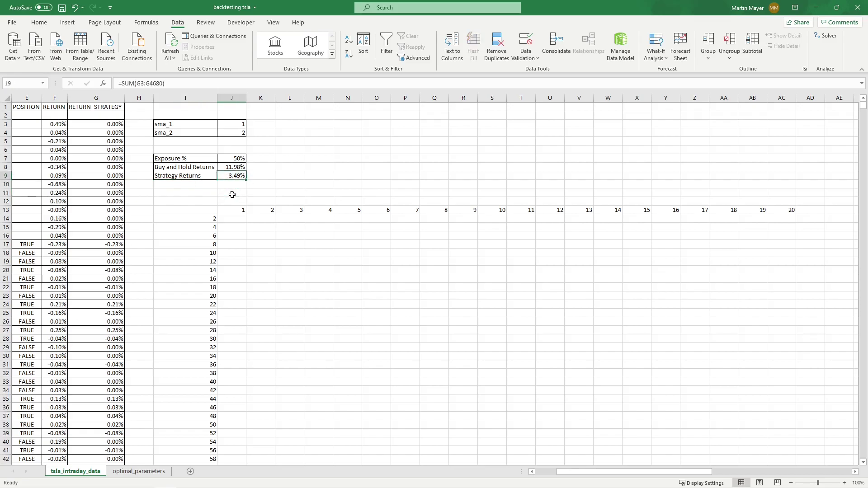
drag(180, 84, 119, 83)
key(ctrl+c)
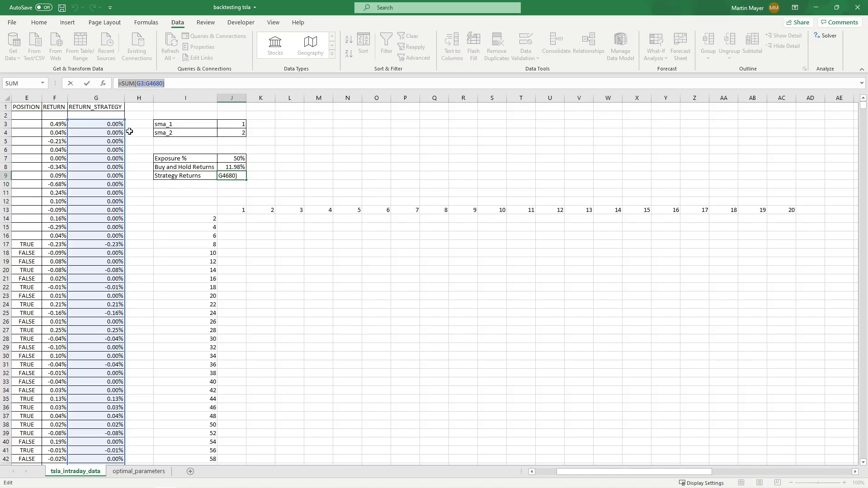
key(Escape)
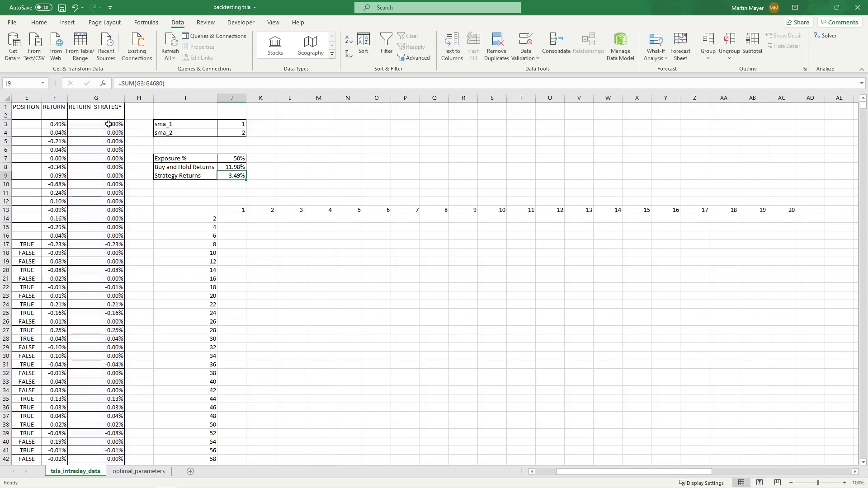
key(F2)
click(198, 209)
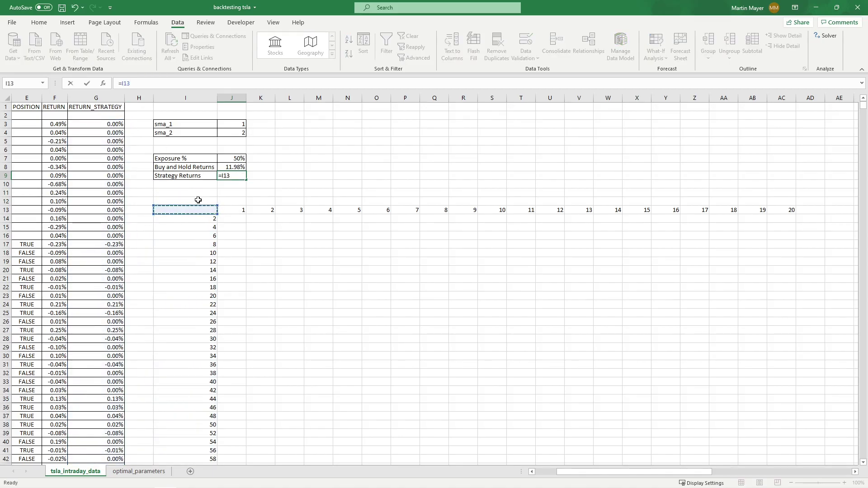
key(Return)
click(198, 210)
key(ctrl+v)
click(143, 84)
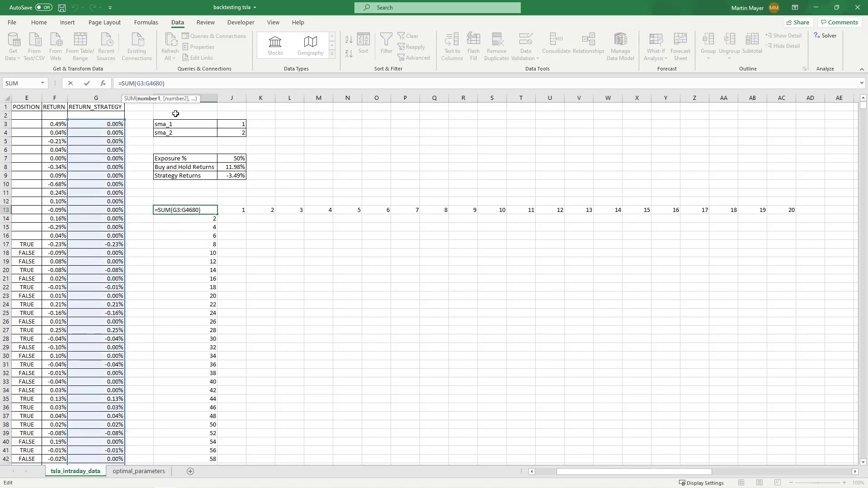
key(Escape)
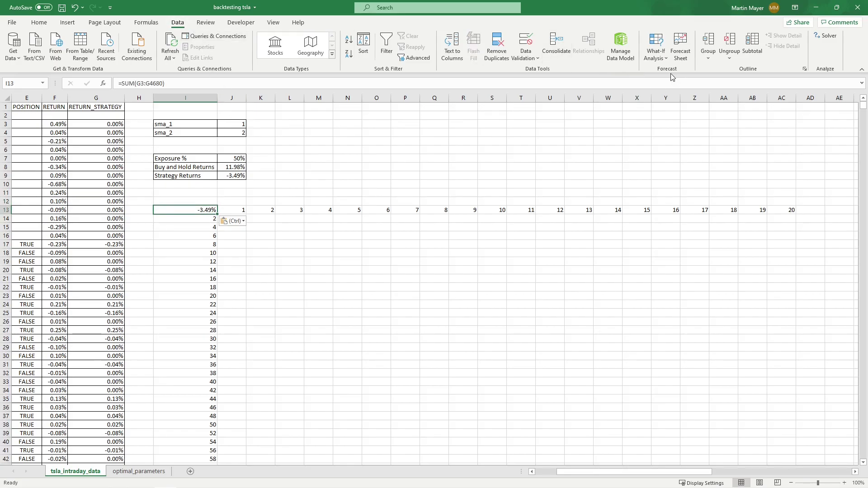
click(658, 62)
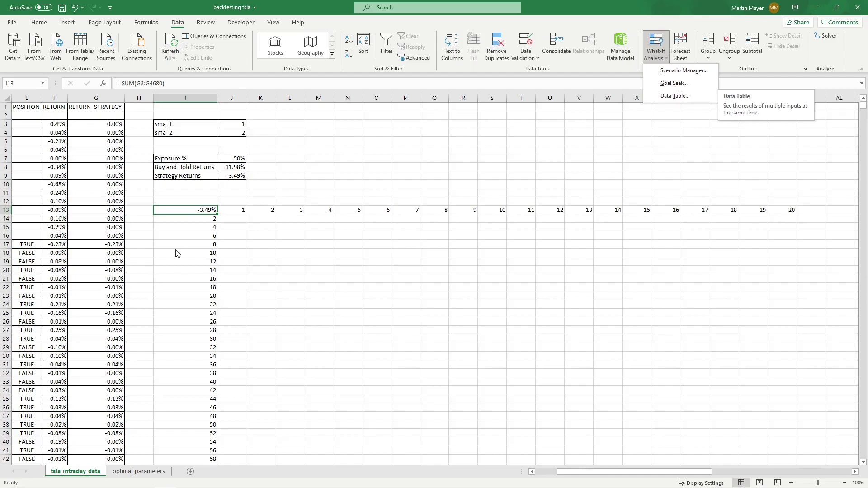
Build a data table on I13:AC43 with row input $J$3 and column input $J$4
click(180, 210)
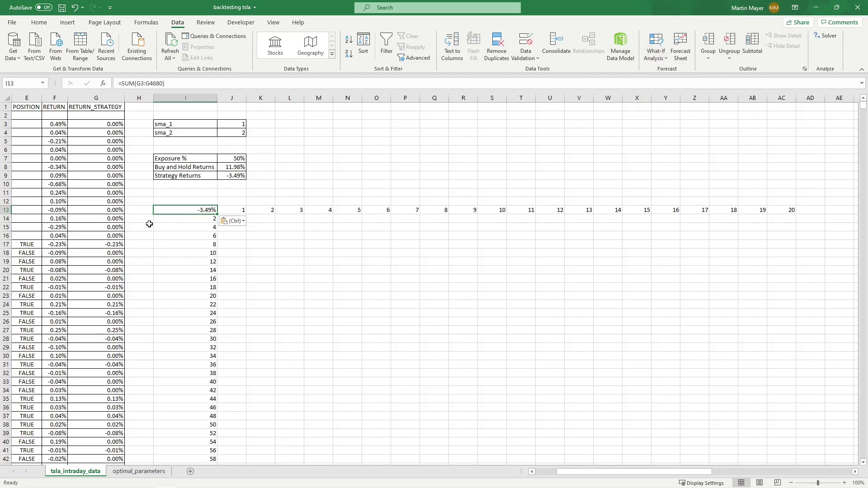
key(ctrl+shift+Down)
key(ctrl+shift+Right)
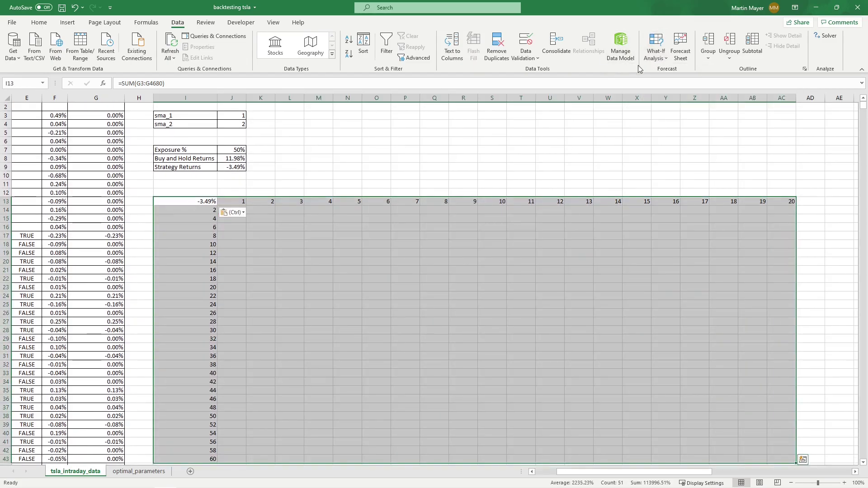
click(657, 58)
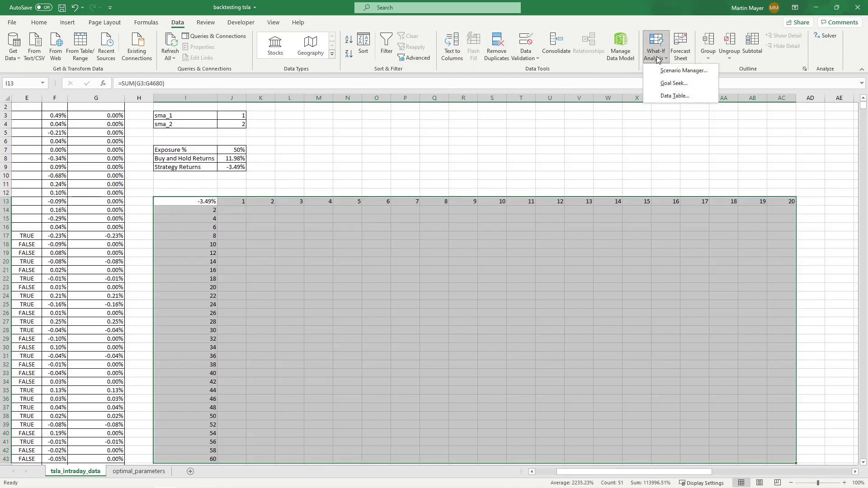
click(670, 95)
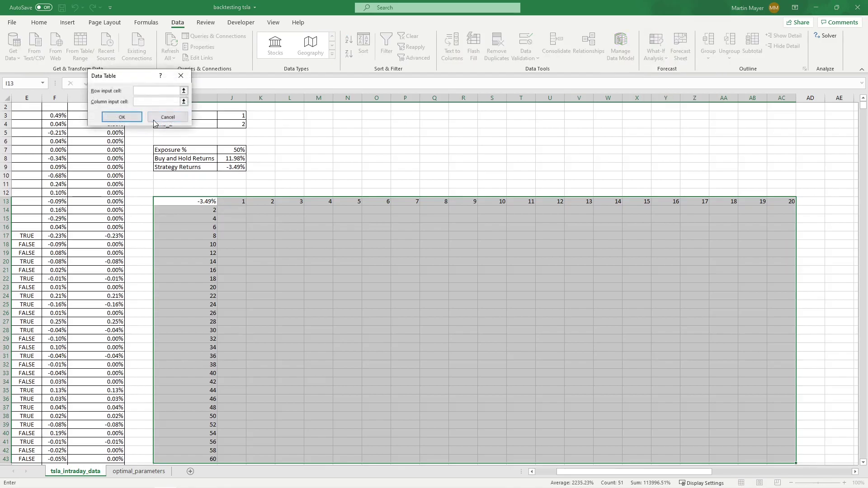
drag(131, 76, 382, 100)
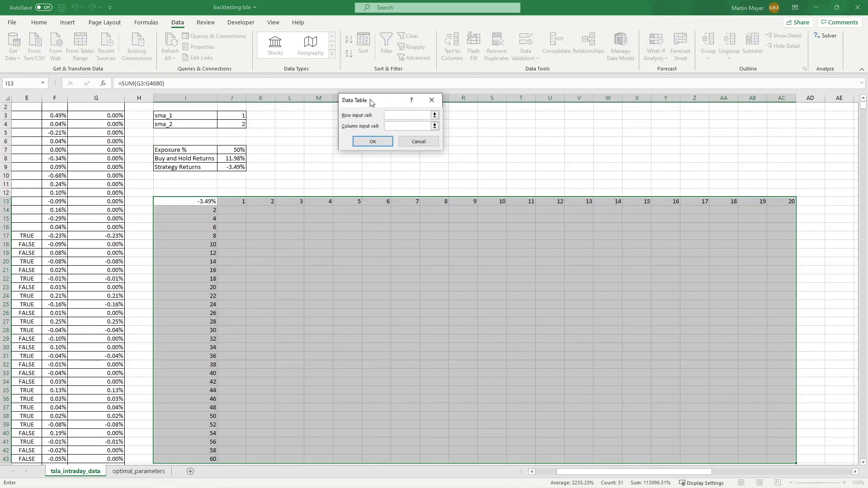
click(231, 116)
click(387, 126)
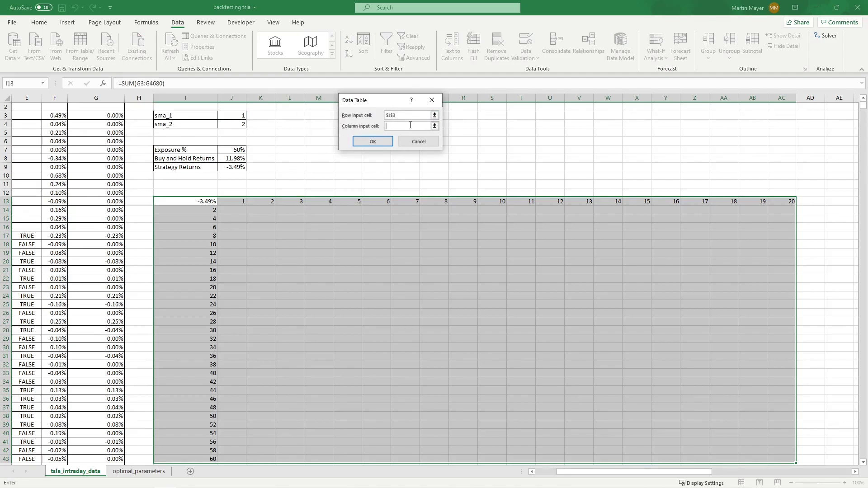
click(238, 124)
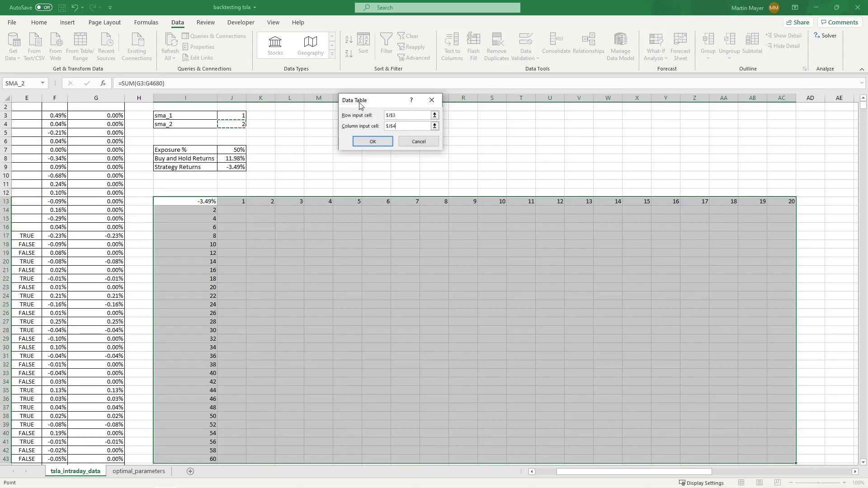
click(372, 143)
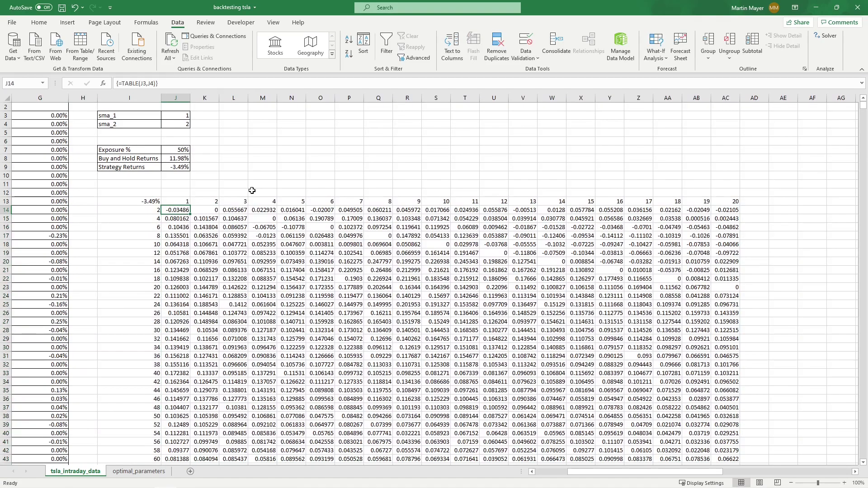
Copy the computed returns grid and paste it back as plain values
key(ctrl+shift+Down)
key(ctrl+shift+Right)
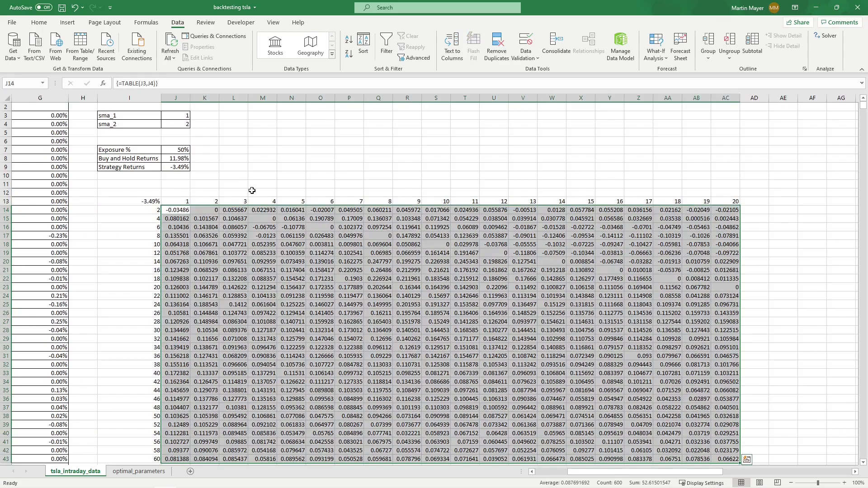
key(ctrl+c)
key(shift+F10)
right_click(178, 210)
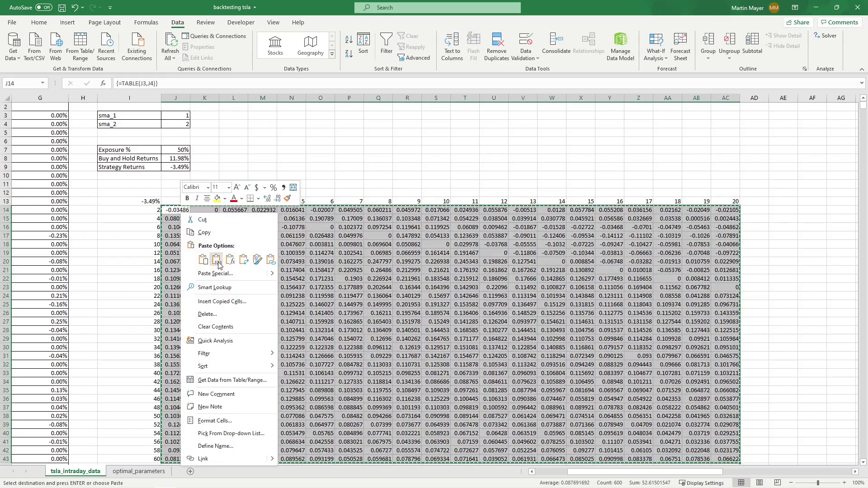
click(216, 262)
Copy the full returns table with headers into a new Sheet1 at B3
key(shift+Up)
key(shift+Left)
key(ctrl+c)
click(190, 471)
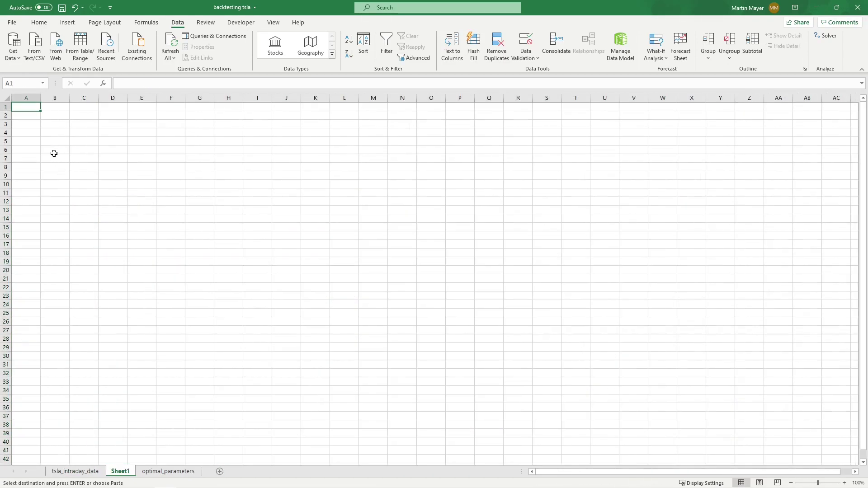
click(55, 124)
key(Return)
Label the table 'sma1' across in C2 and 'sma2' down in A4
text(sma1)
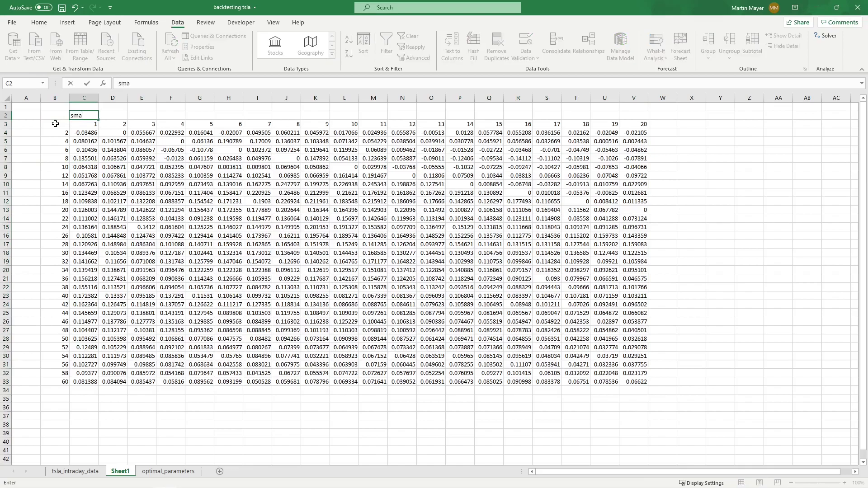
key(Return)
key(Left)
key(Left)
key(Down)
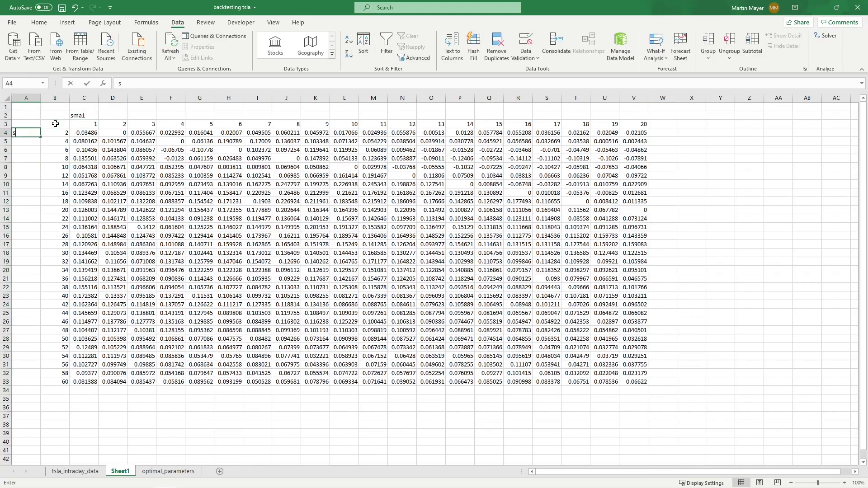
text(sma1)
key(BackSpace)
text(2)
key(Return)
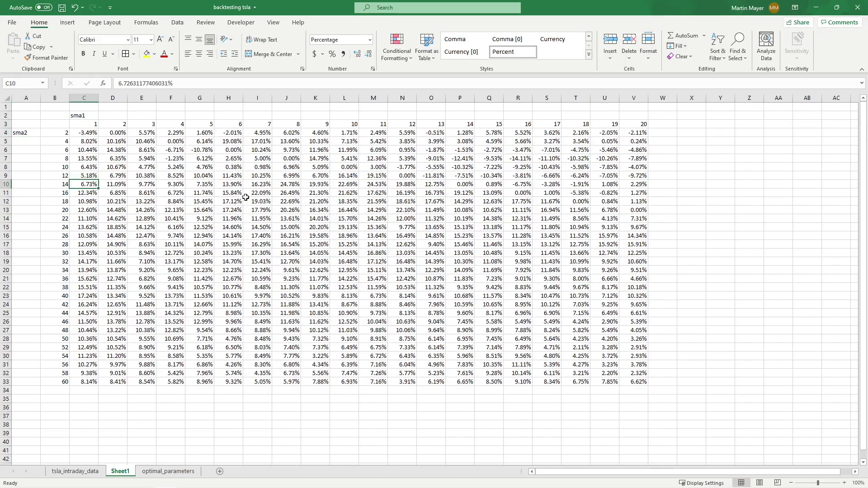
Select the return values from C4 across the whole grid
key(Up)
key(Up)
key(Up)
key(Up)
key(Up)
key(Up)
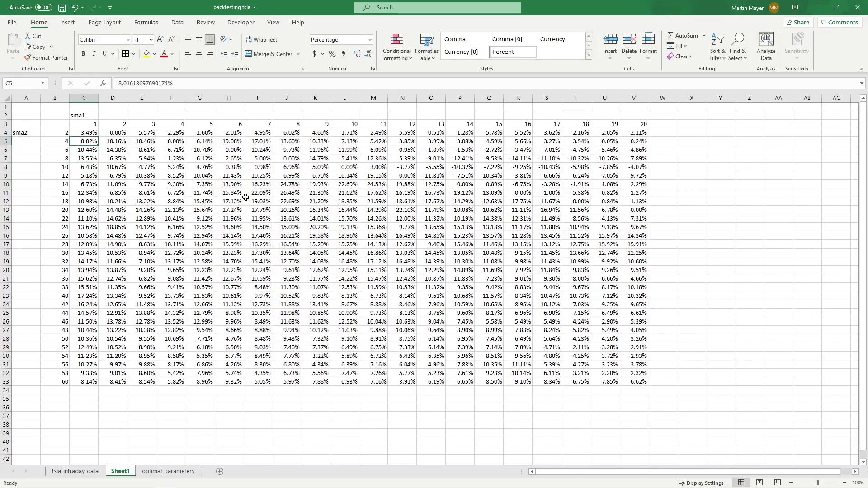
key(ctrl+shift+Down)
key(ctrl+shift+Right)
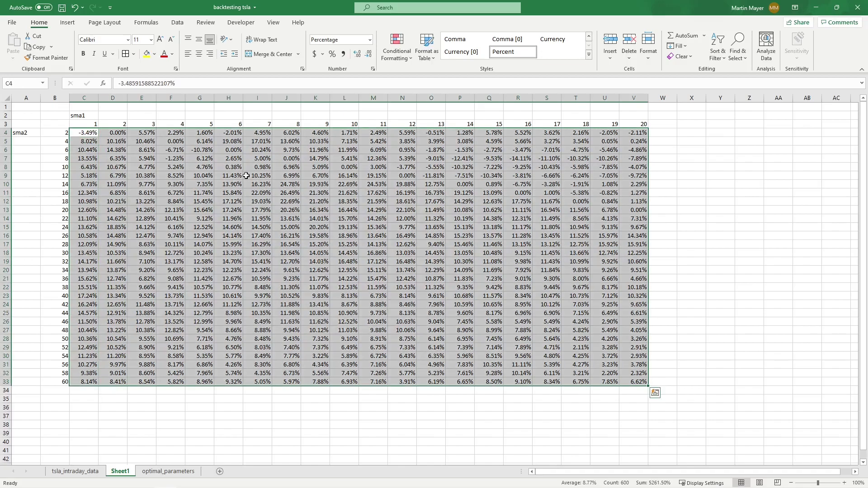
Apply the Green-Yellow-Red Color Scale to the C4:V33 returns, showing 26.49% green
click(395, 54)
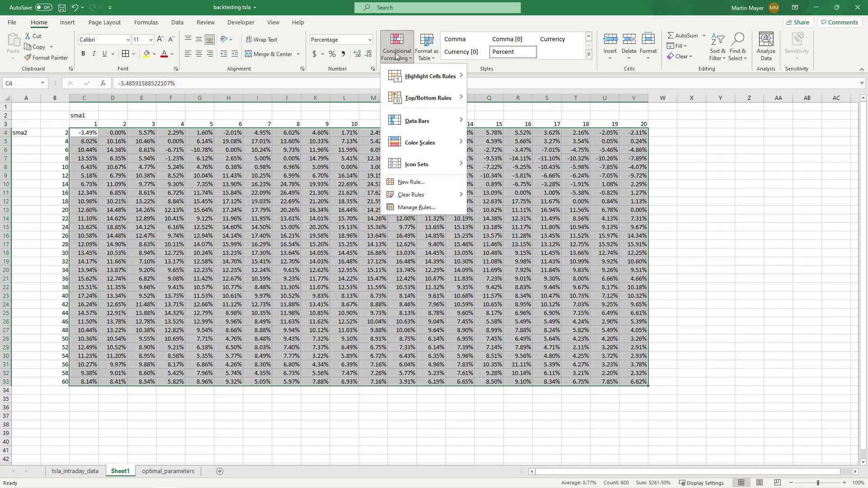
mouse_move(420, 143)
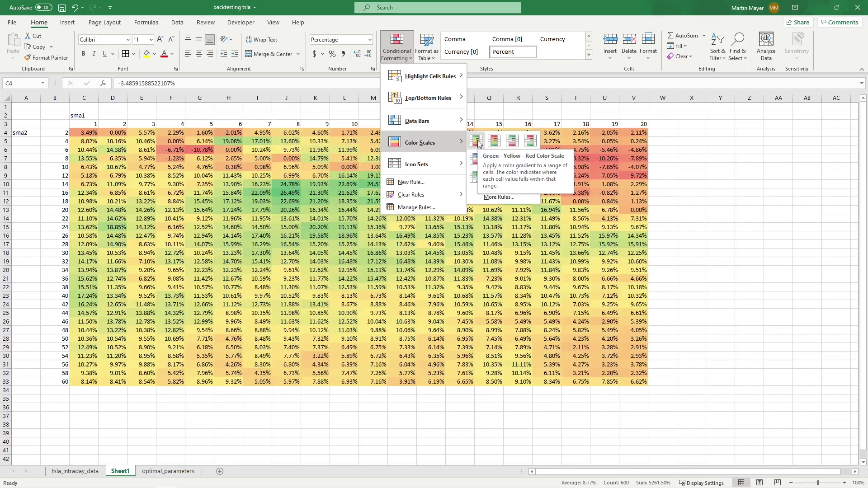
click(479, 143)
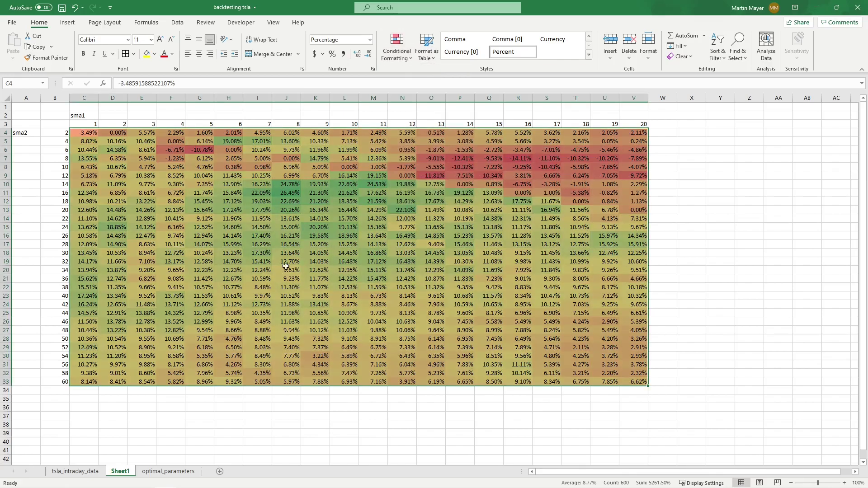
click(258, 209)
click(291, 192)
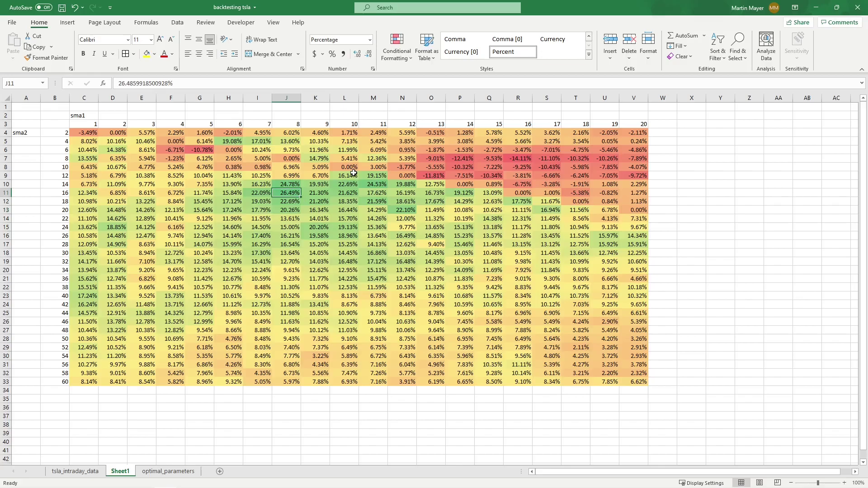
key(ctrl+shift+Left)
key(ctrl+shift+Right)
key(ctrl+shift+Up)
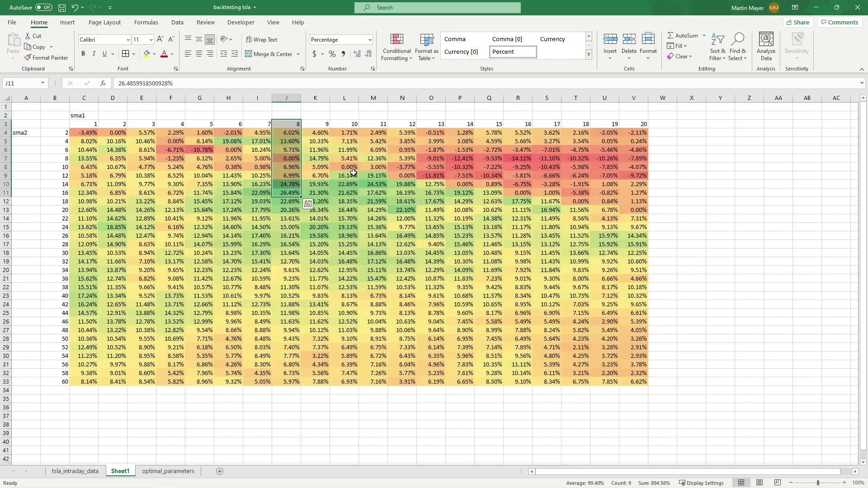
key(shift+Down)
key(shift+Down)
key(shift+Down)
key(shift+Down)
key(shift+Down)
key(shift+Down)
key(shift+Down)
key(shift+Down)
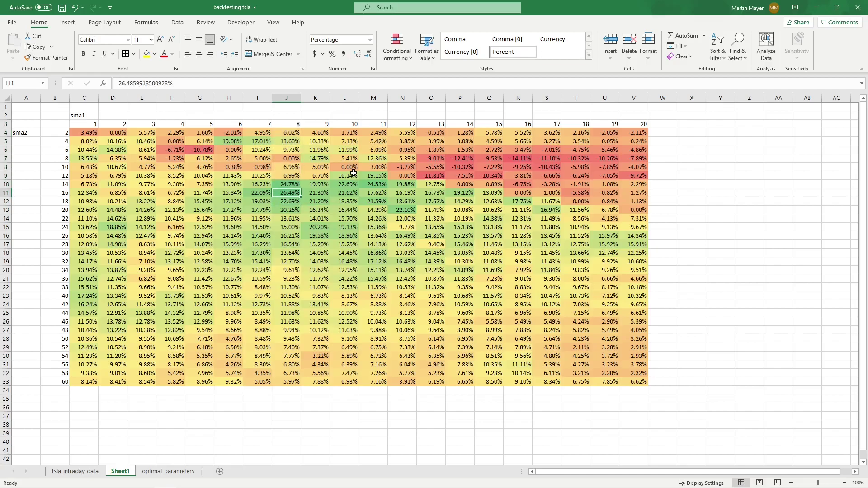
key(ctrl+shift+Left)
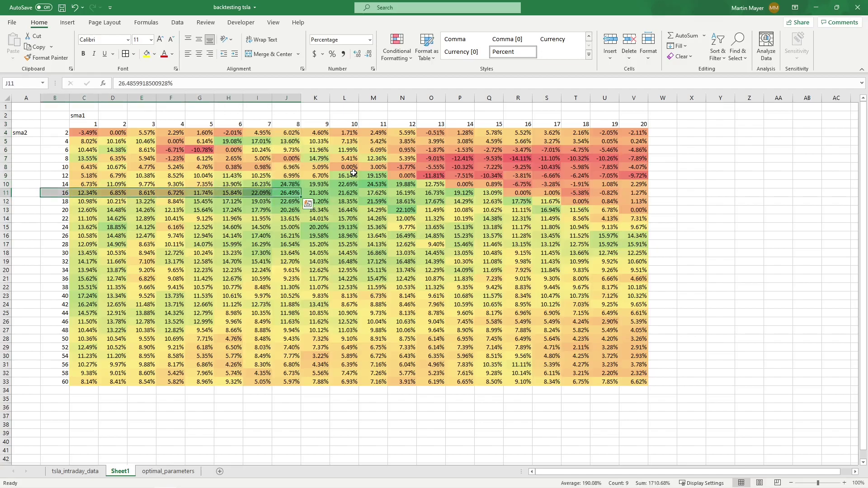
key(shift+Right)
key(shift+Right)
key(shift+Right)
key(shift+Right)
key(shift+Right)
key(shift+Right)
key(shift+Right)
key(shift+Right)
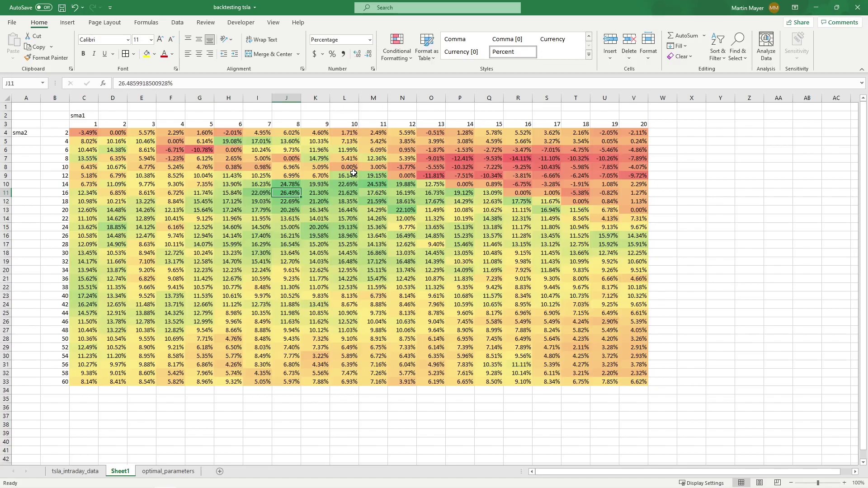
key(Up)
key(ctrl+Up)
key(Left)
key(Left)
key(Left)
key(Left)
key(Left)
key(Left)
key(Left)
key(Down)
key(Left)
key(Down)
key(Right)
key(Right)
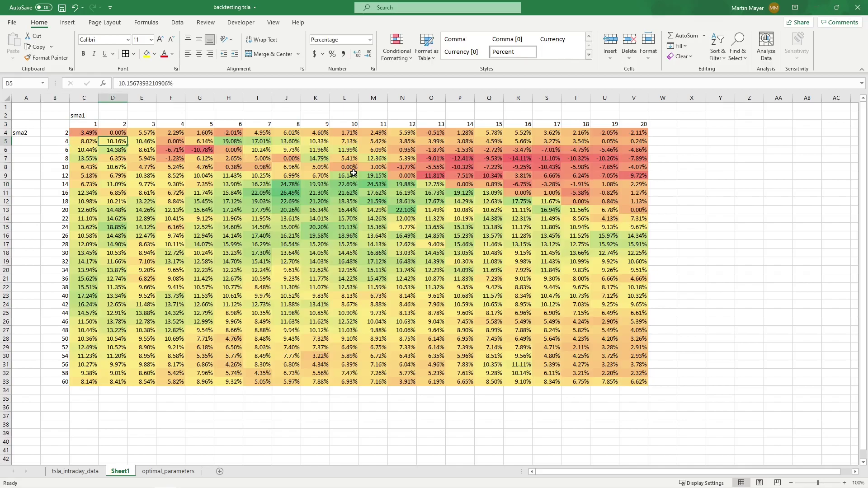
key(Down)
key(Down)
key(Down)
key(Down)
key(Down)
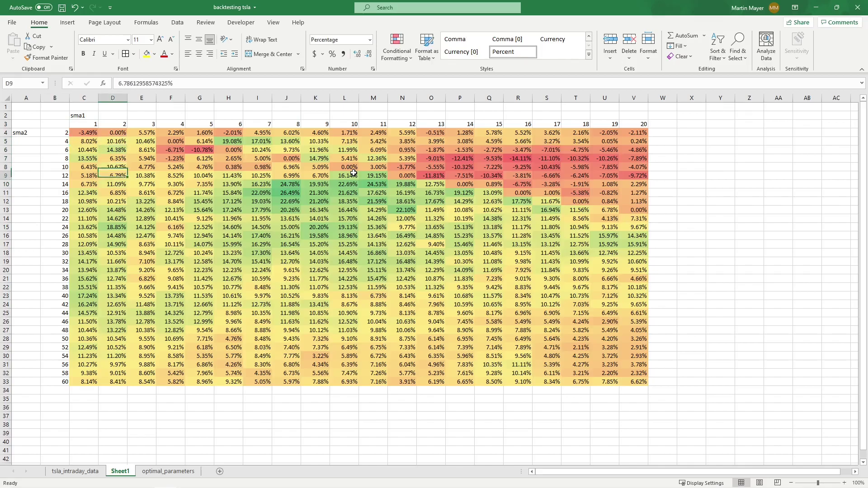
key(Right)
key(Right)
key(Right)
key(Right)
key(Right)
key(Right)
key(Up)
key(Up)
key(Up)
key(Up)
key(Up)
key(Up)
key(Up)
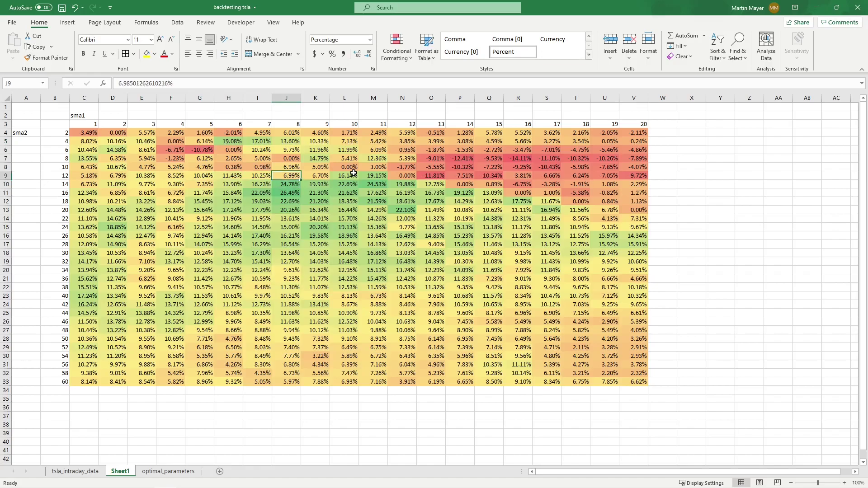
key(Left)
key(Right)
key(Right)
key(Down)
key(Left)
key(Down)
key(Down)
key(Down)
key(Down)
key(Down)
key(Down)
key(Down)
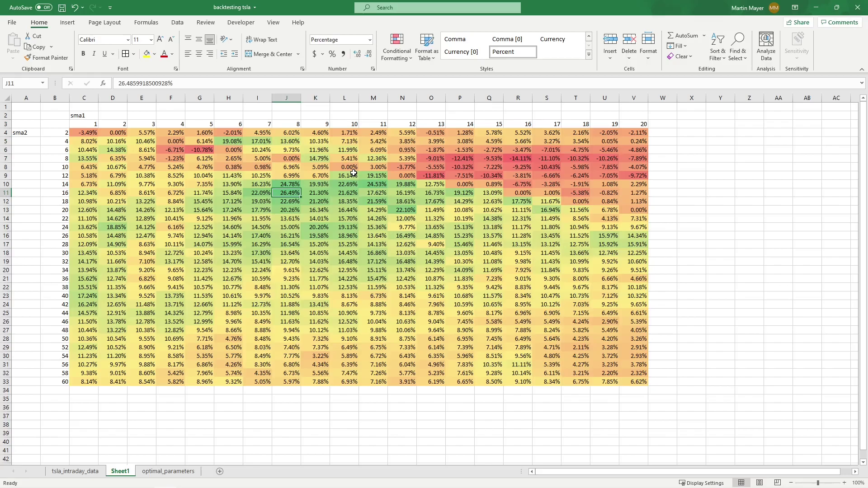
key(Left)
key(Right)
key(Right)
key(Left)
key(shift+Left)
key(shift+Right)
key(shift+Right)
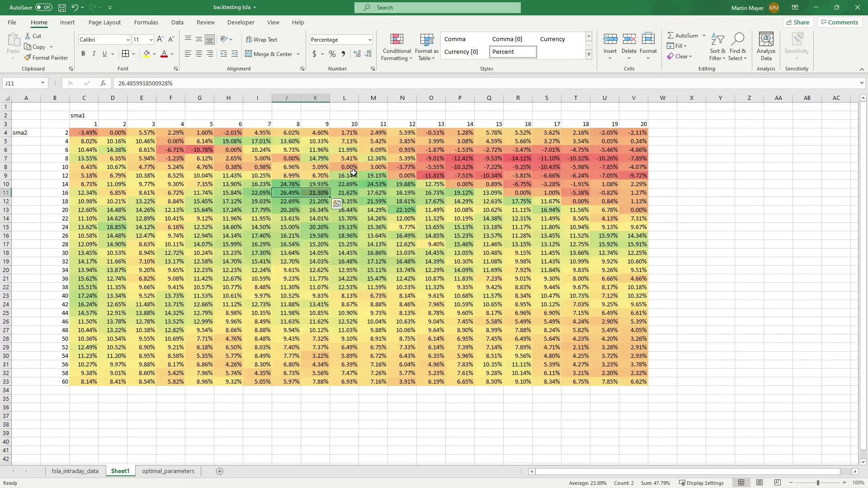
key(shift+Left)
key(shift+Left)
key(Left)
key(Right)
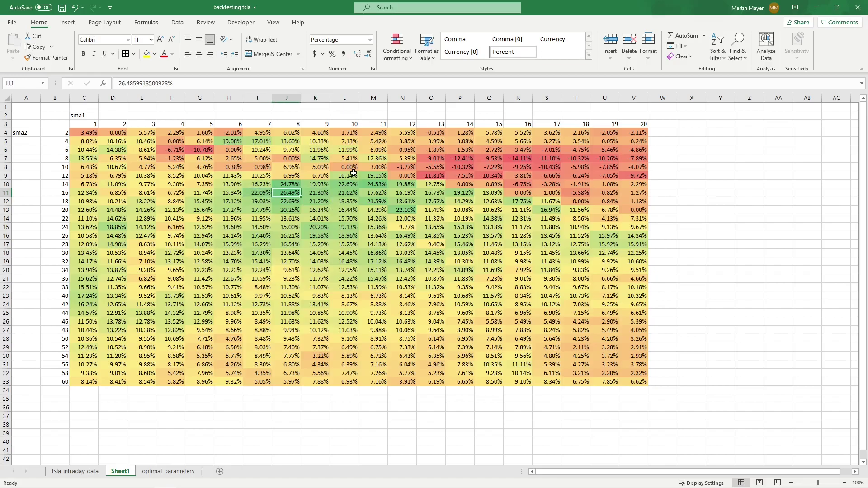
click(445, 186)
key(Left)
key(Left)
key(Left)
key(Left)
key(Left)
key(Down)
key(Up)
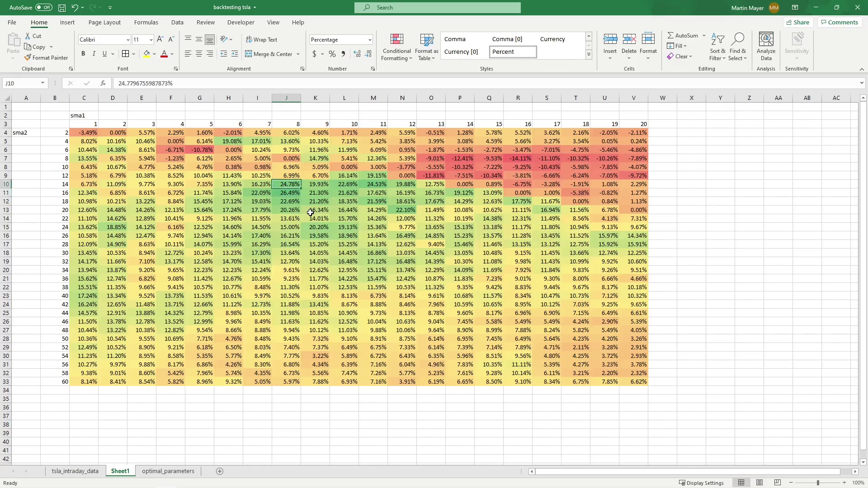
click(292, 192)
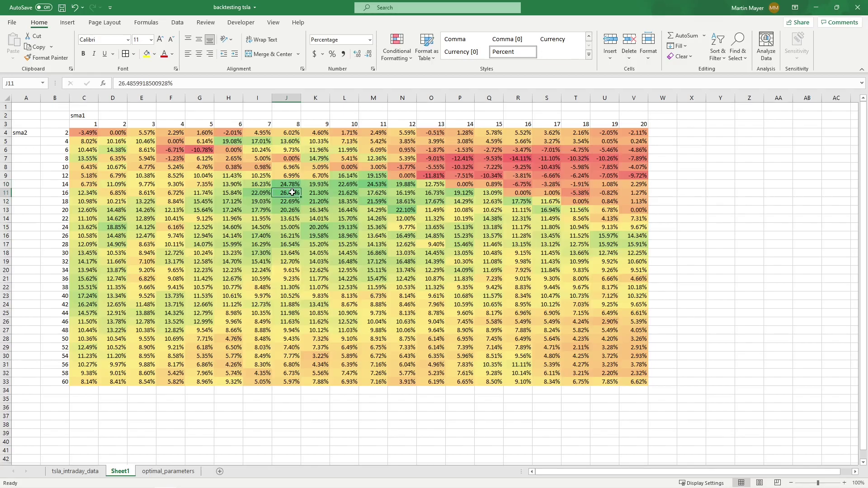